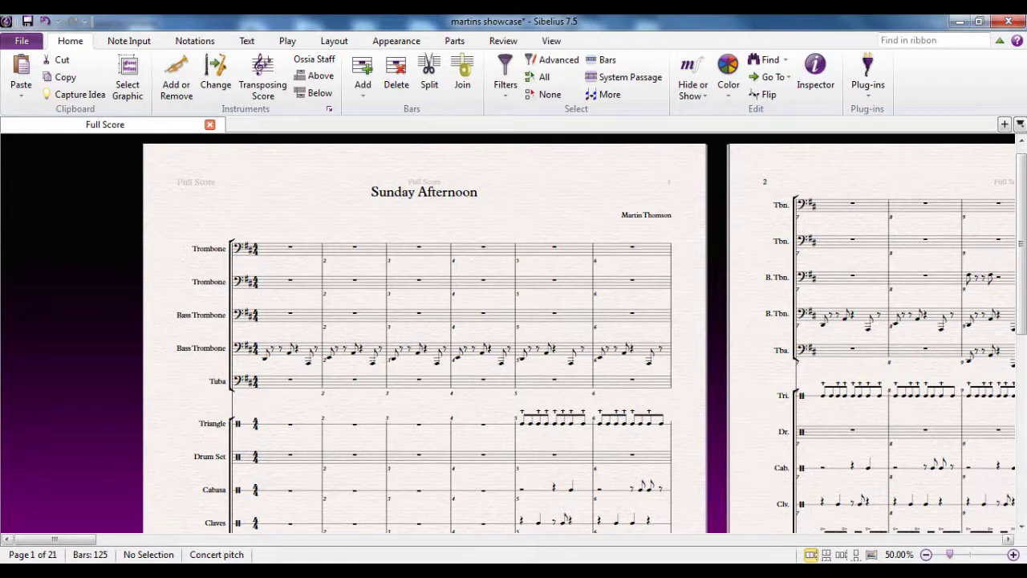
- Switch the 'Sunday Afternoon' score to Panorama view as one continuous strip
left_click(871, 554)
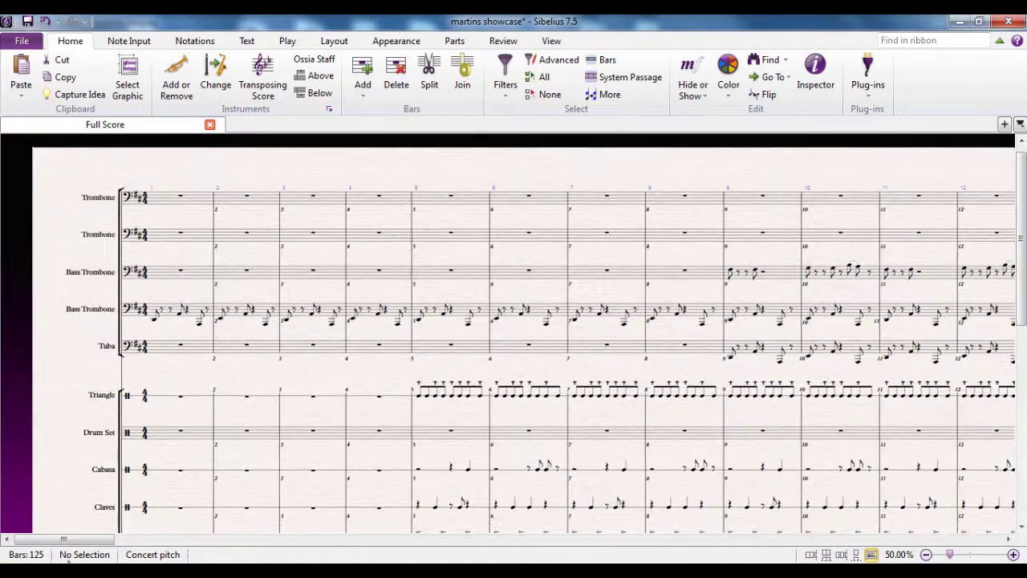
left_click_drag(60, 539, 140, 544)
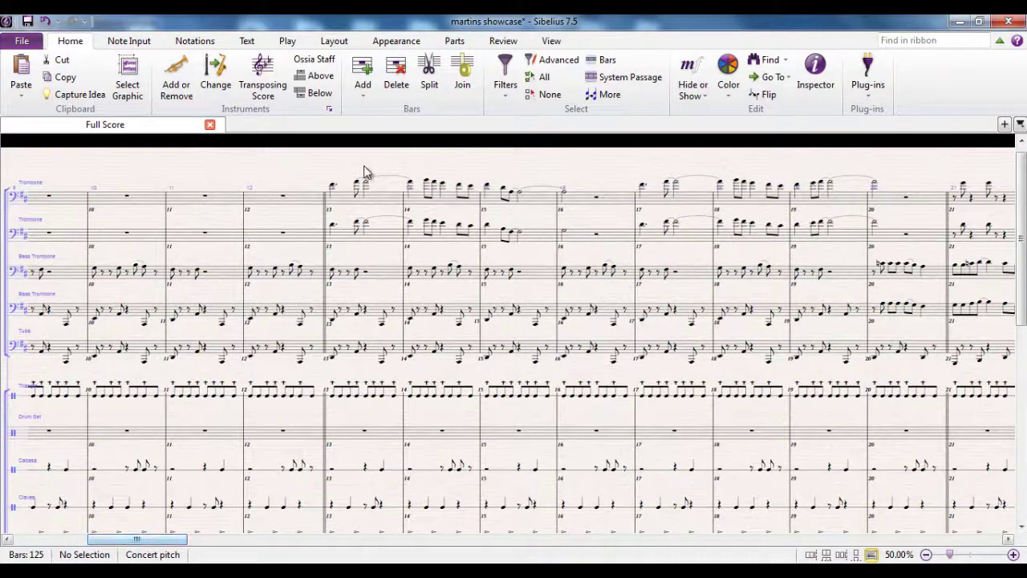
left_click(326, 222)
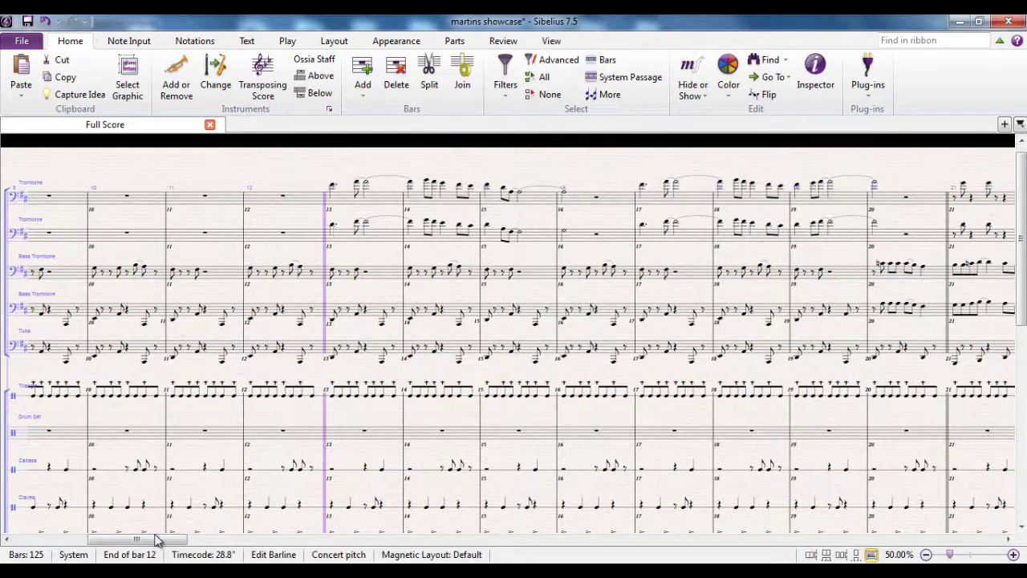
left_click_drag(165, 542, 95, 539)
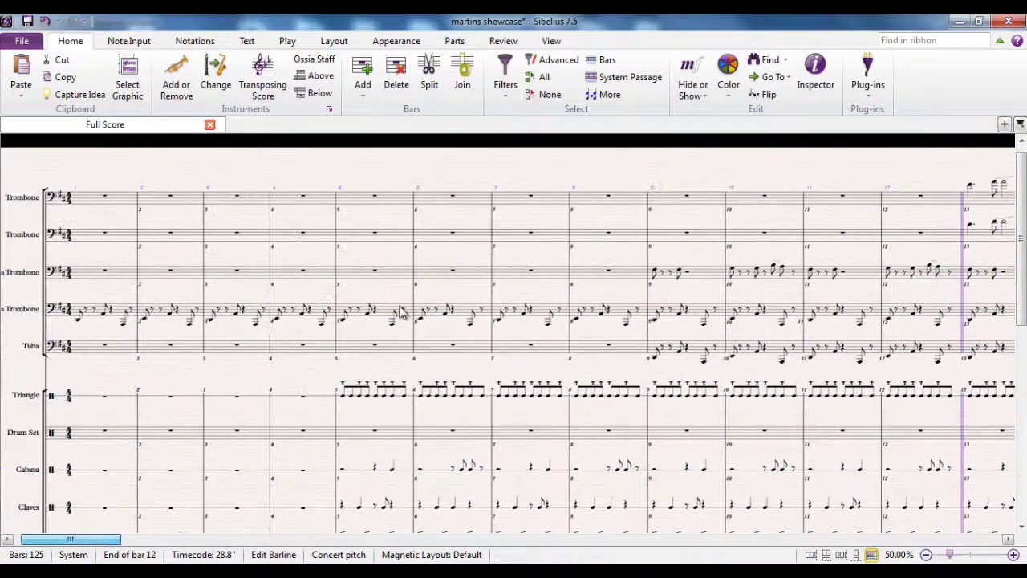
key("Escape")
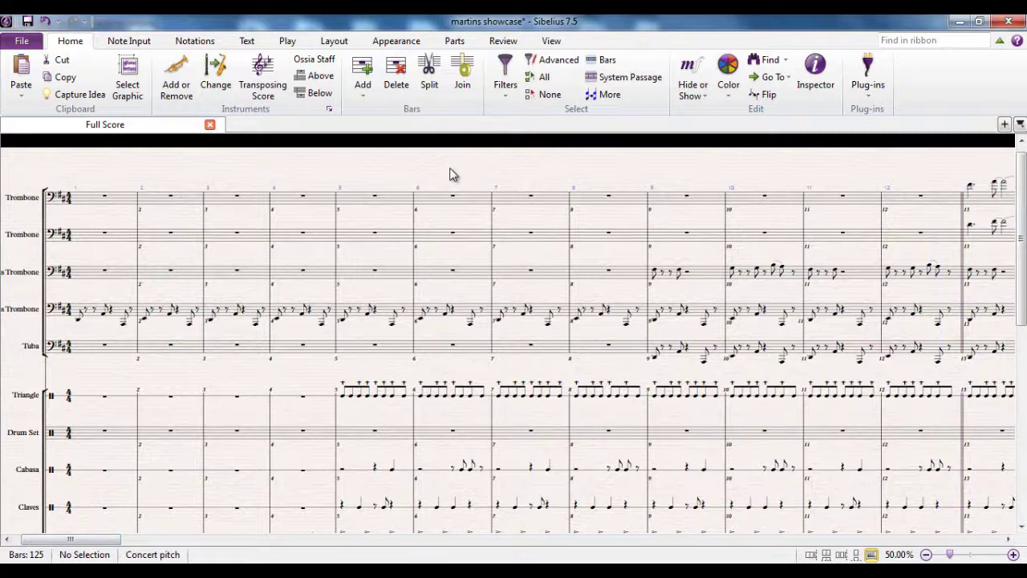
scroll(450, 165, "down", 1)
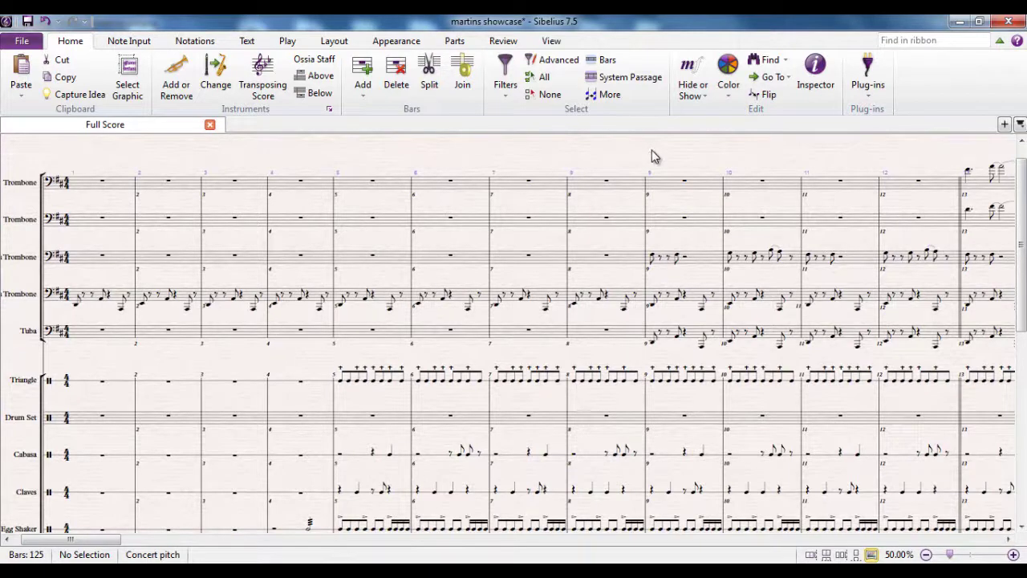
scroll(652, 150, "up", 1)
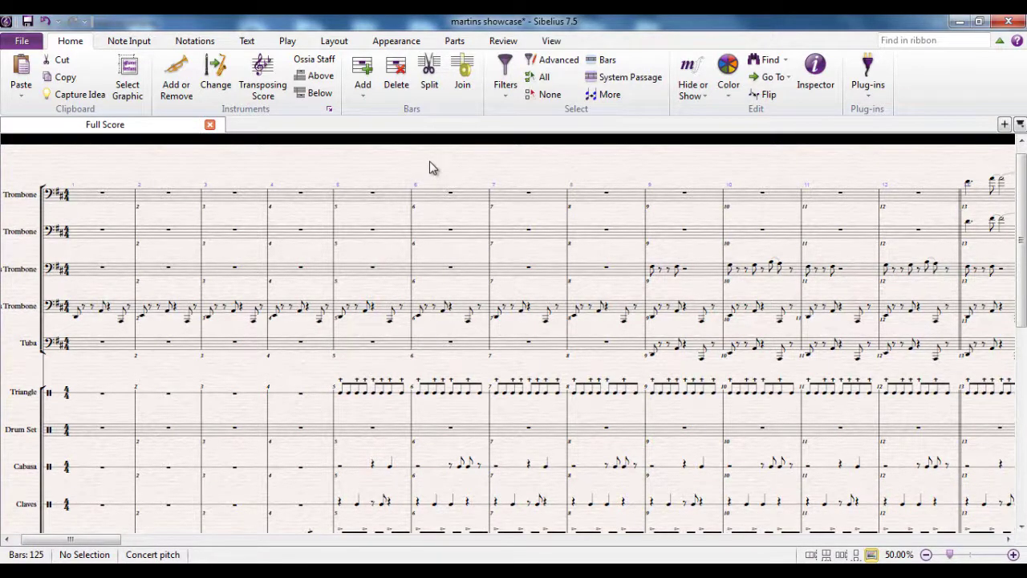
key("ctrl+r")
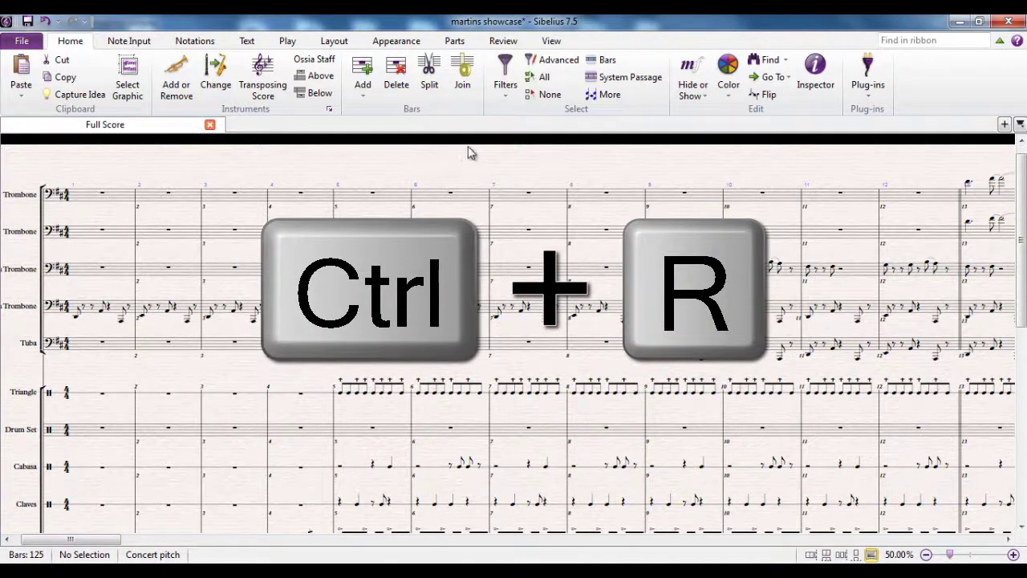
- Add rehearsal marks at bars 3, 6 and 9 with Ctrl+R, then delete the bar-6 mark
left_click(202, 228)
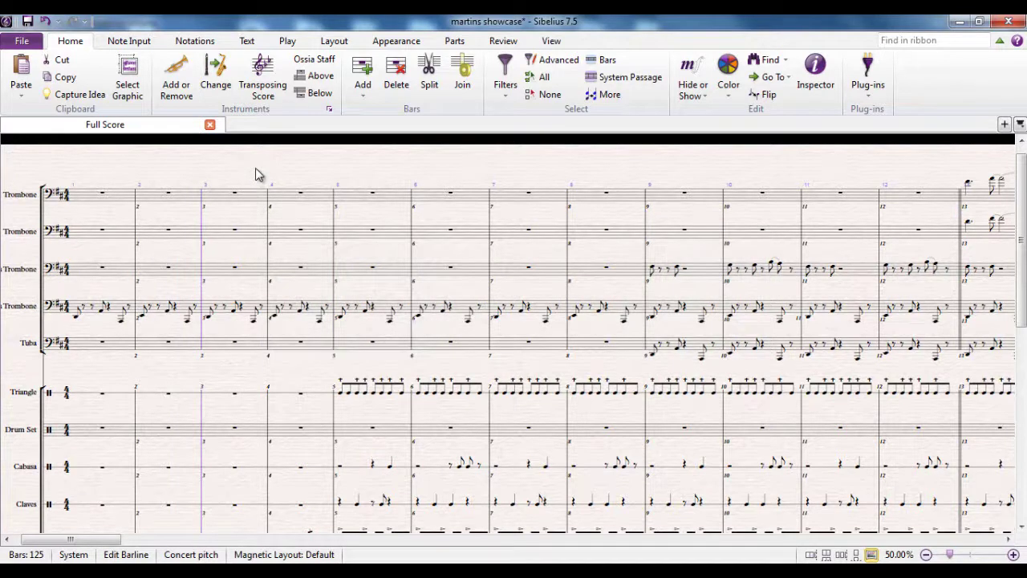
key("ctrl+r")
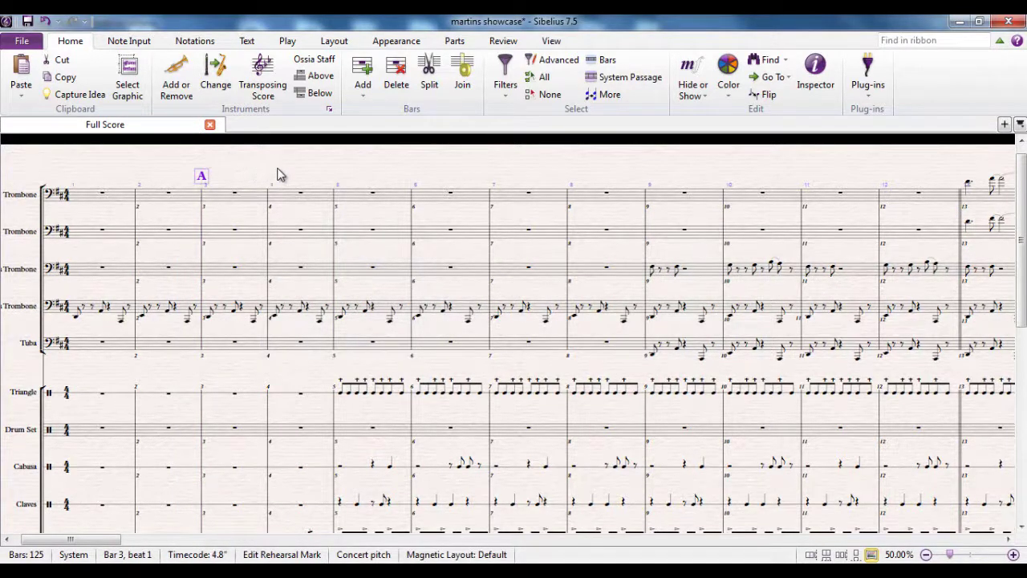
key("Escape")
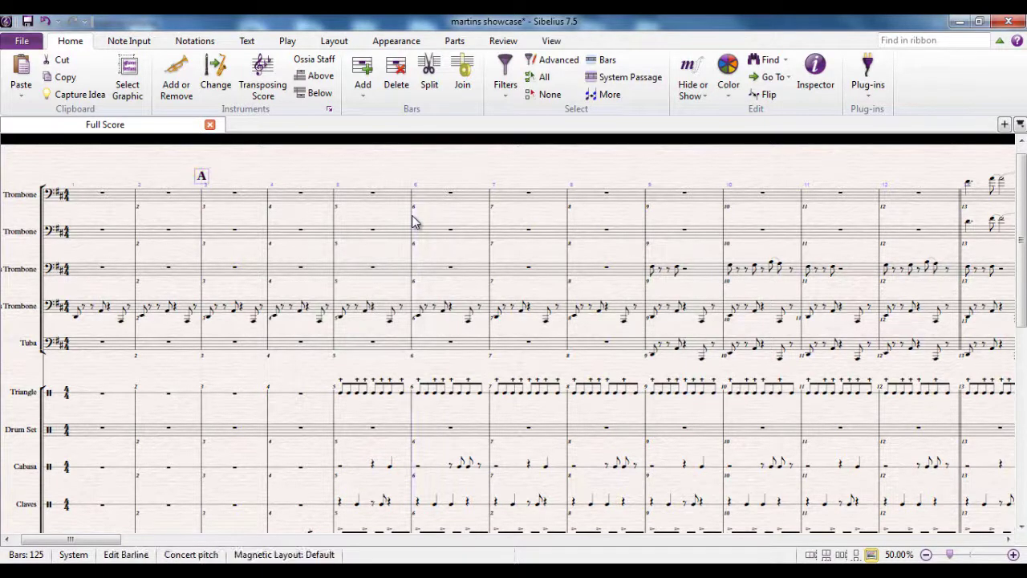
left_click(413, 222)
key("ctrl+r")
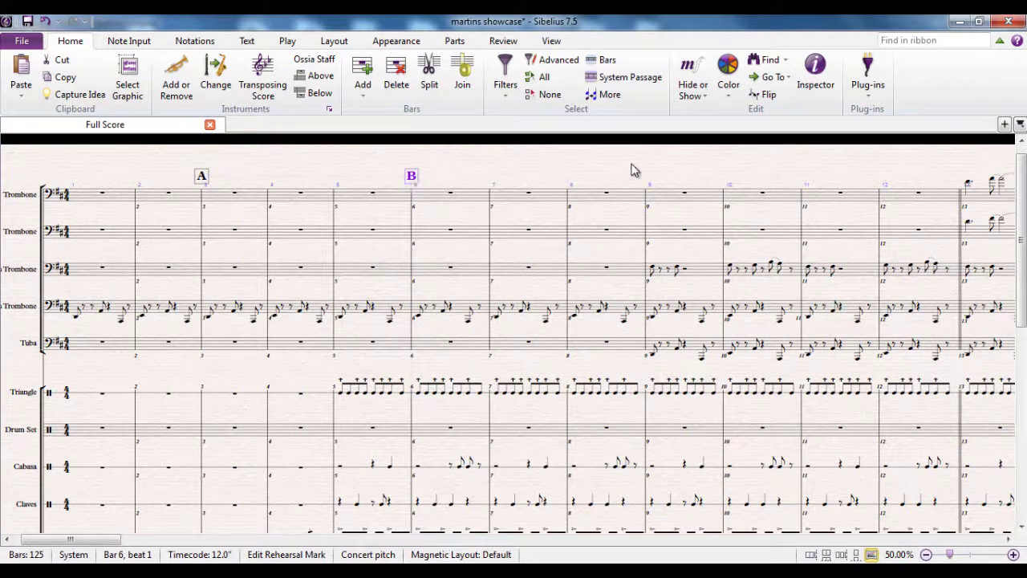
key("Escape")
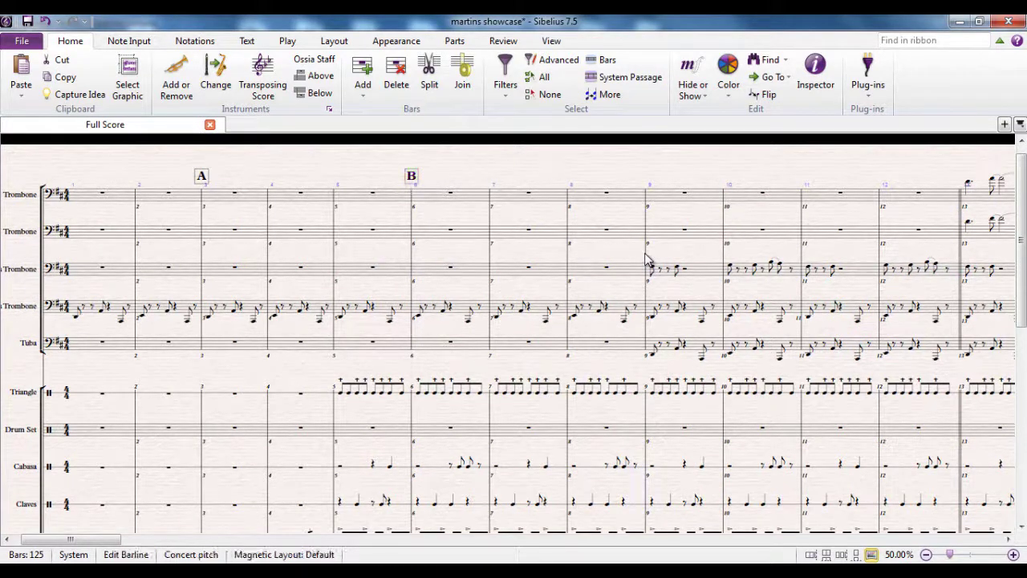
key("ctrl+r")
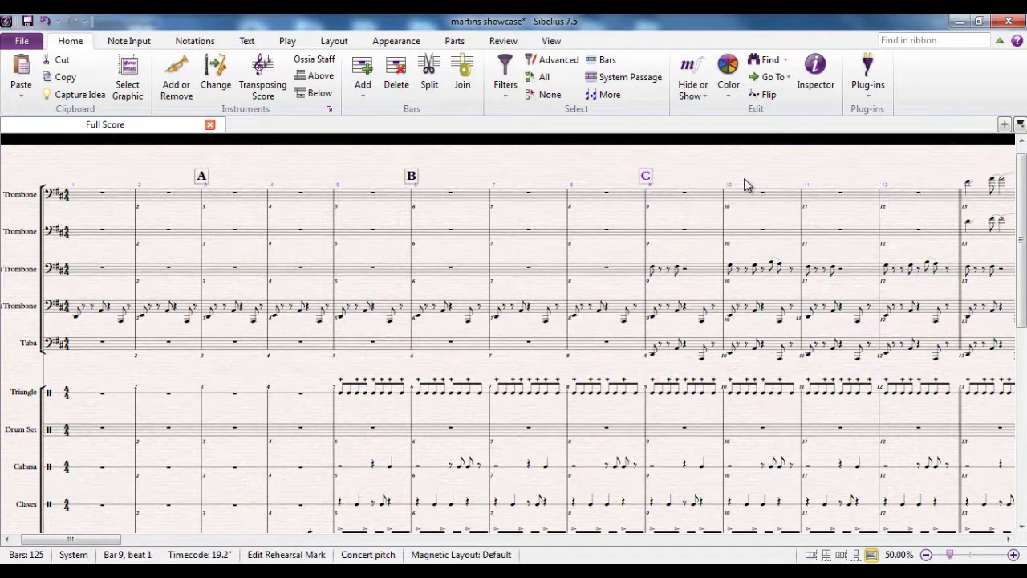
left_click(412, 177)
key("Delete")
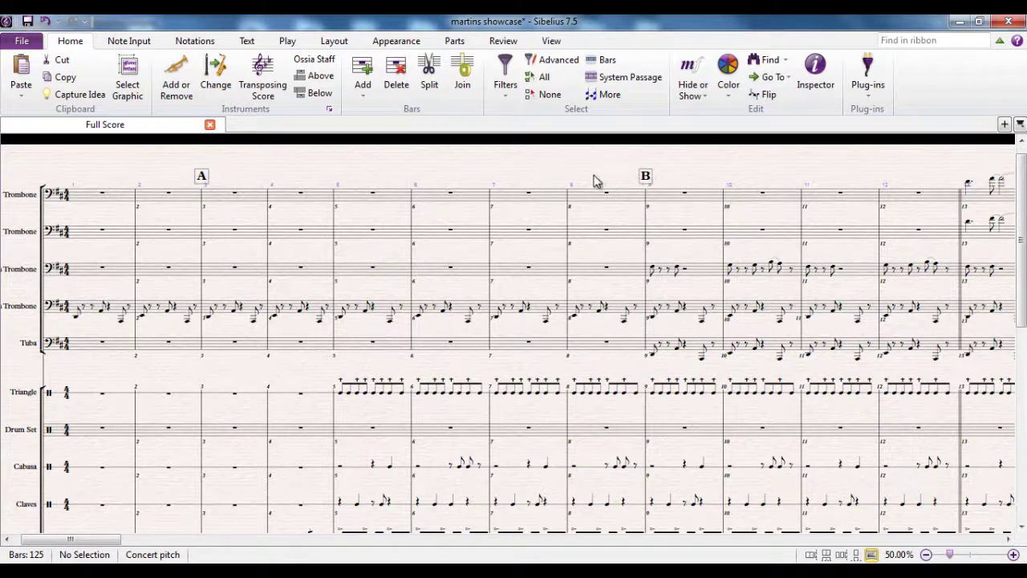
- Insert rehearsal marks at bars 5 and 11, giving marks A–D at bars 3, 5, 9, 11
left_click(336, 198)
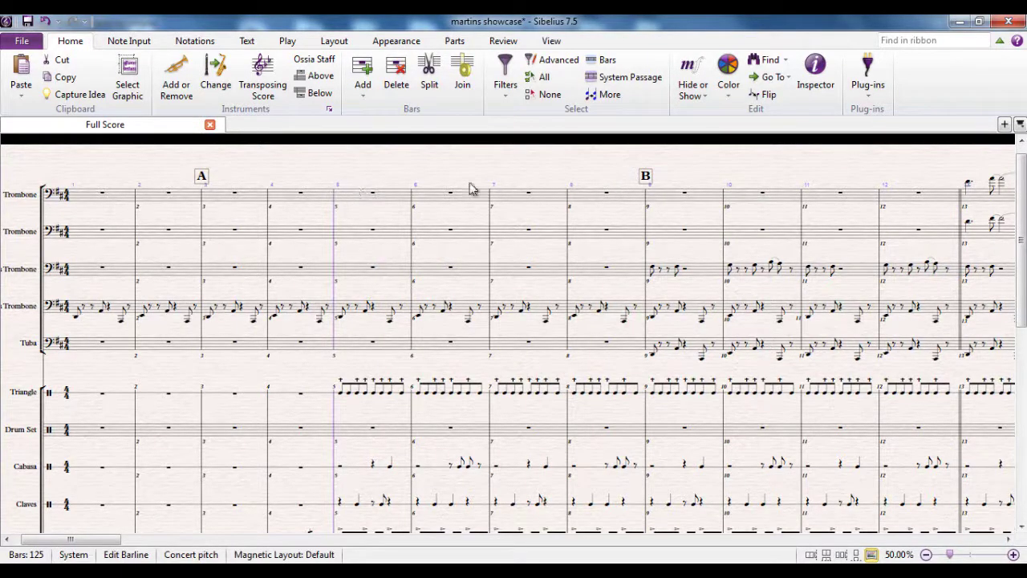
key("ctrl+r")
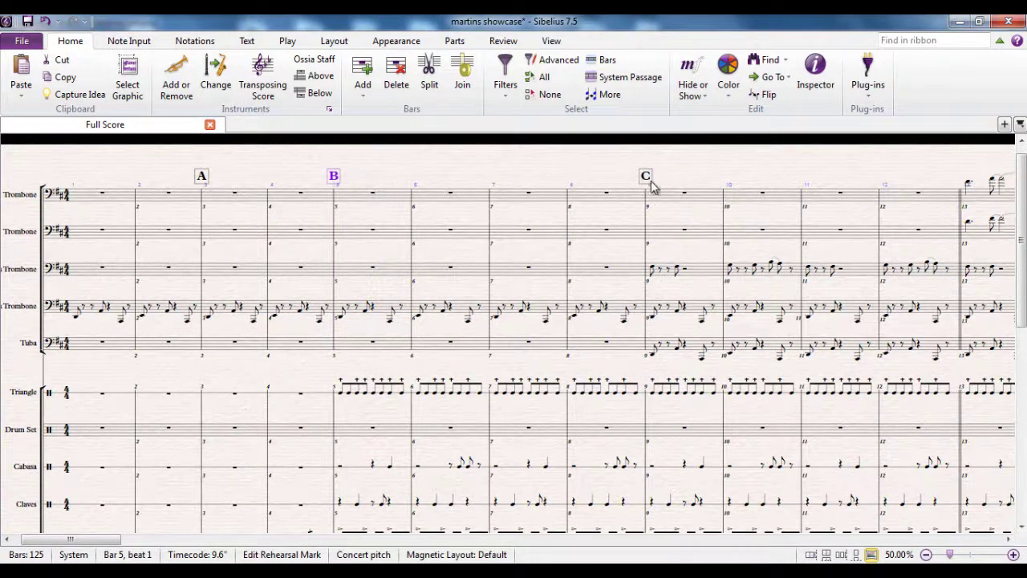
left_click(803, 206)
key("ctrl+r")
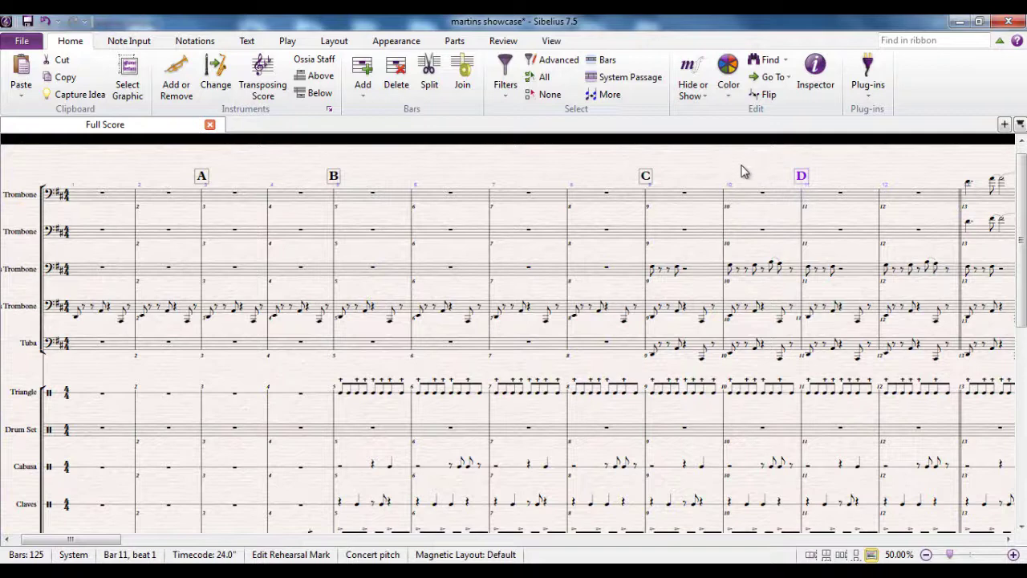
key("Escape")
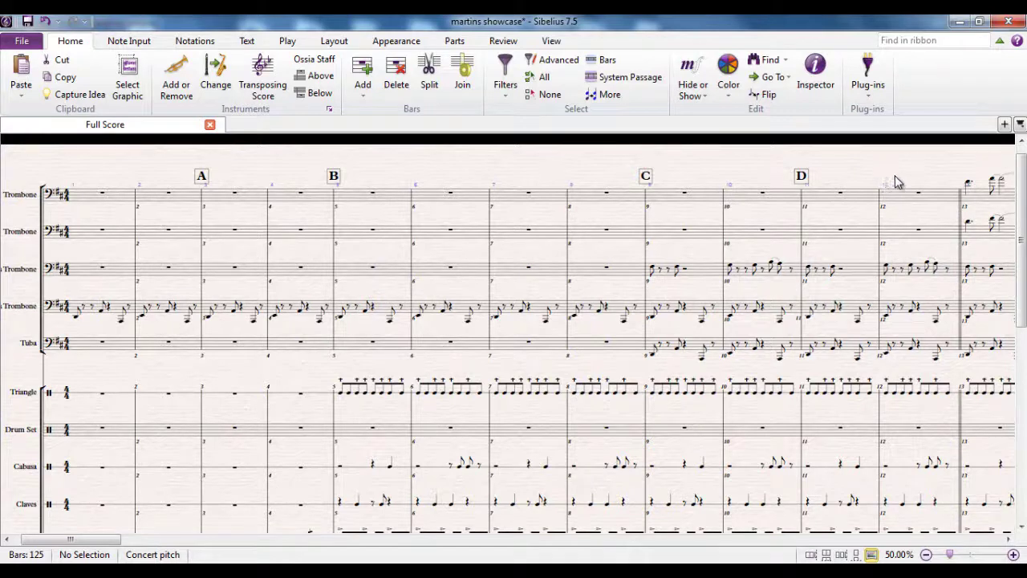
- Select rehearsal marks A and B and open the Rehearsal Marks engraving rules
left_click(203, 178)
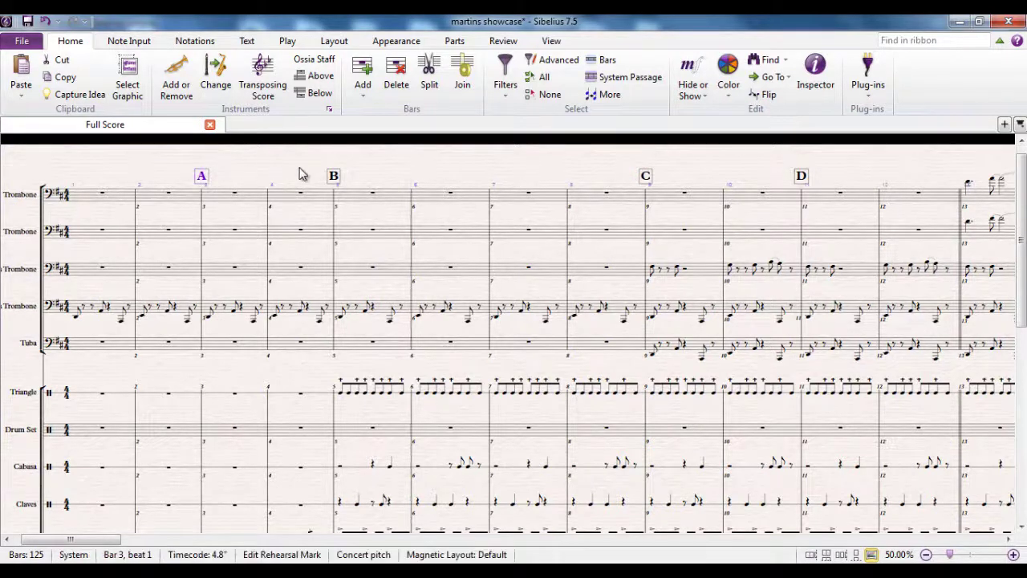
left_click(334, 176)
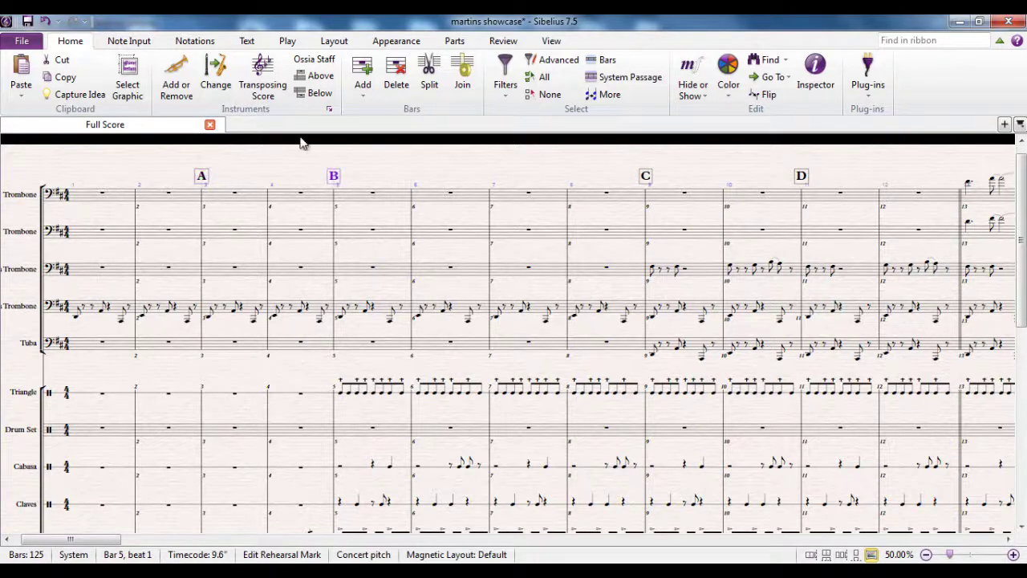
left_click(247, 43)
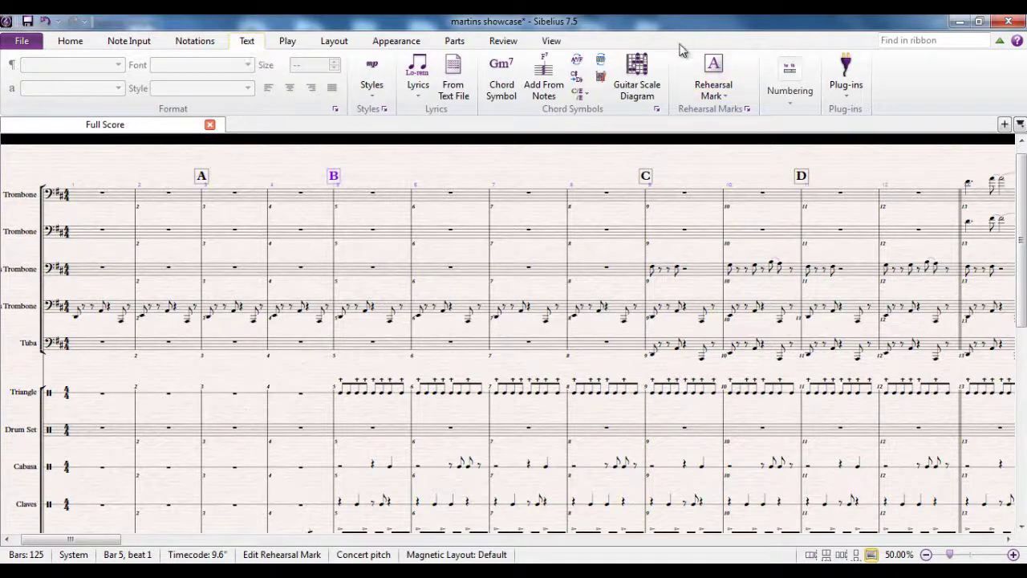
left_click(720, 170)
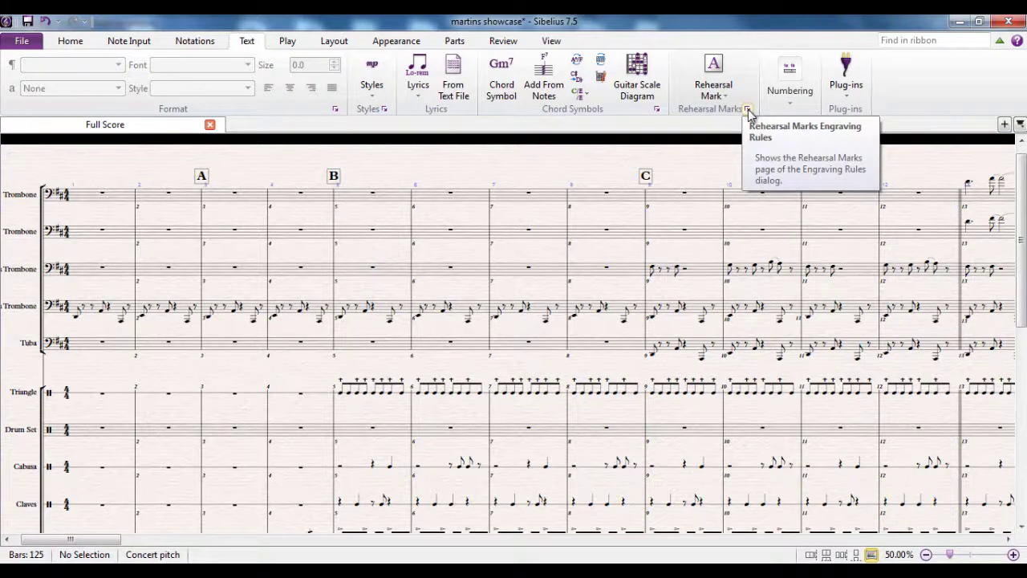
key("ctrl+z")
left_click(747, 110)
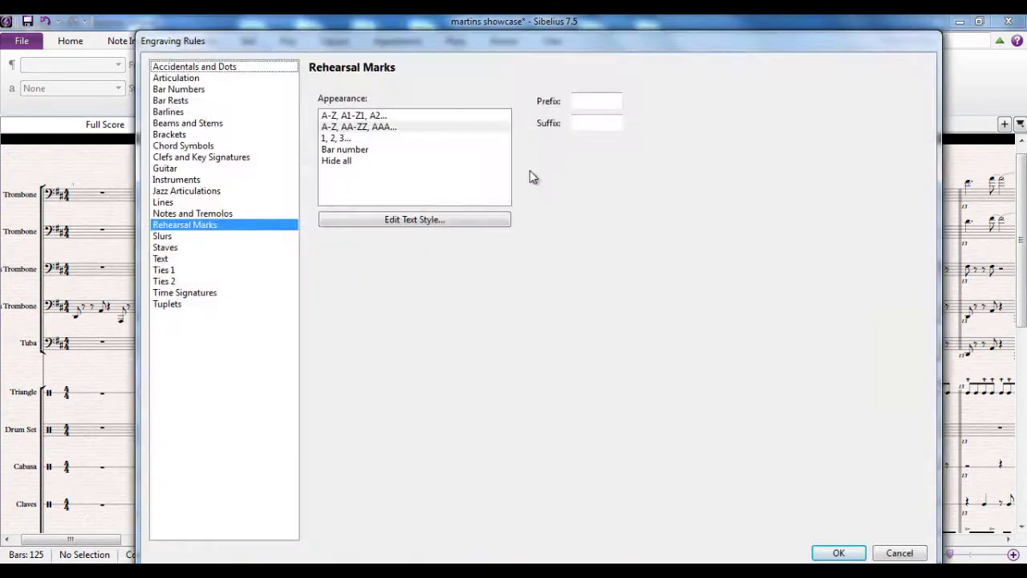
- Compare the mark styles, then apply the numbered '1, 2, 3...' rehearsal mark style
left_click_drag(514, 38, 511, 25)
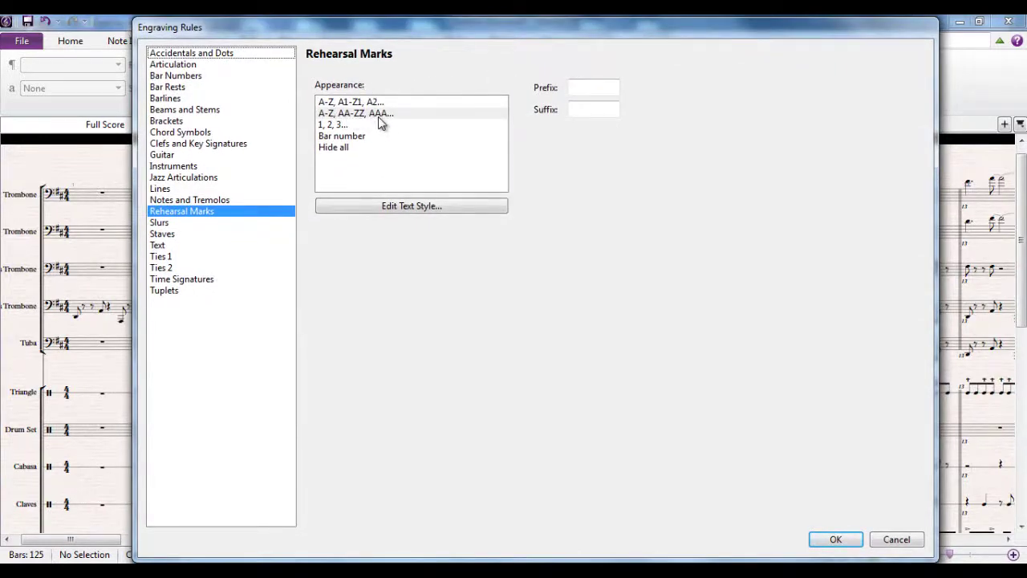
left_click(331, 116)
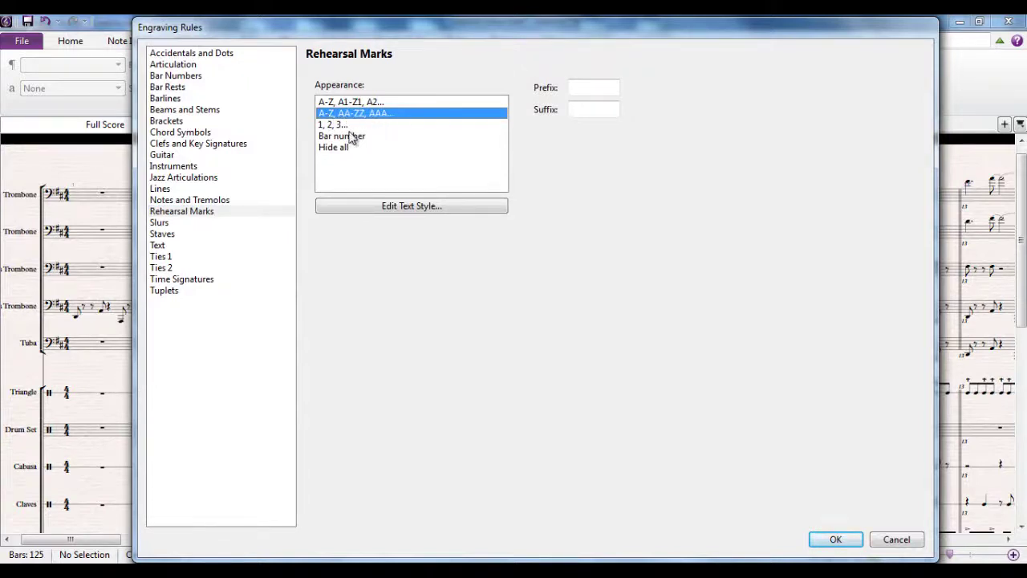
left_click(326, 126)
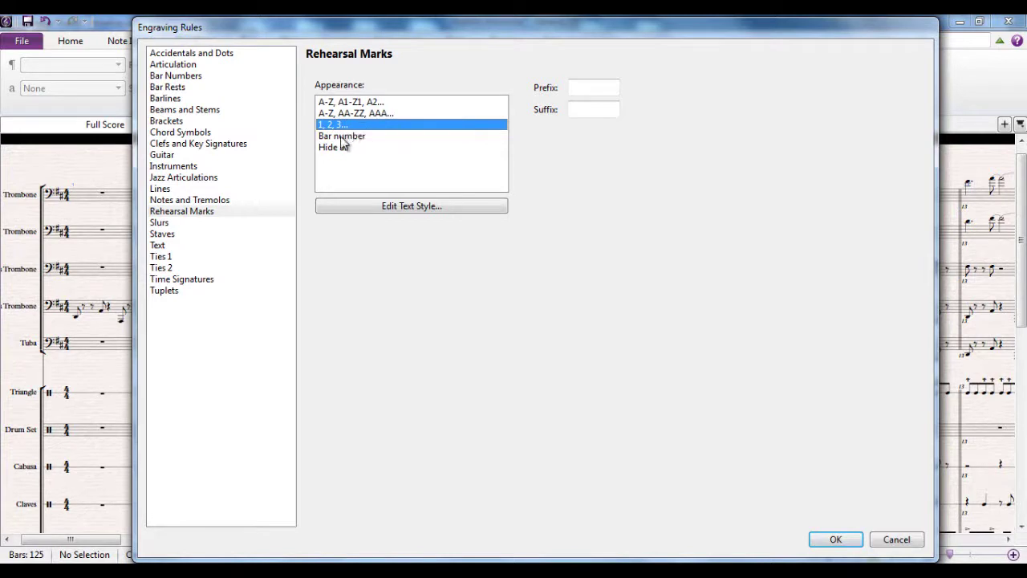
left_click(344, 136)
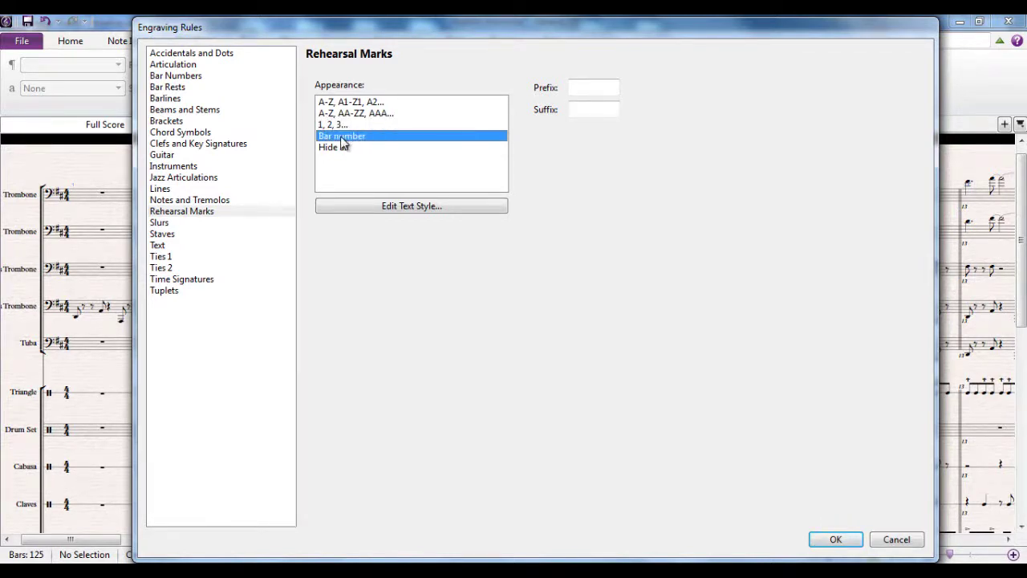
left_click(342, 103)
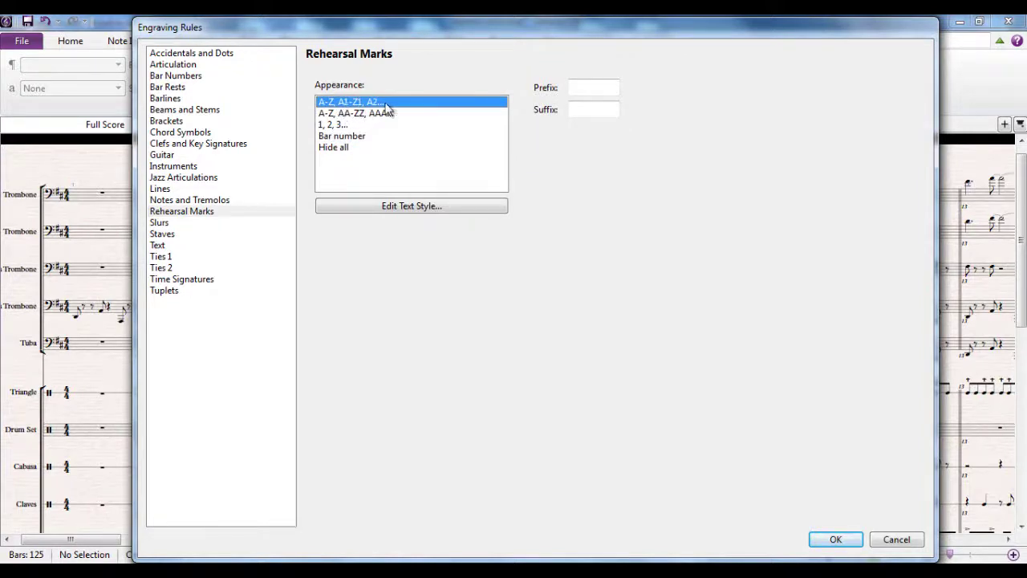
left_click(334, 126)
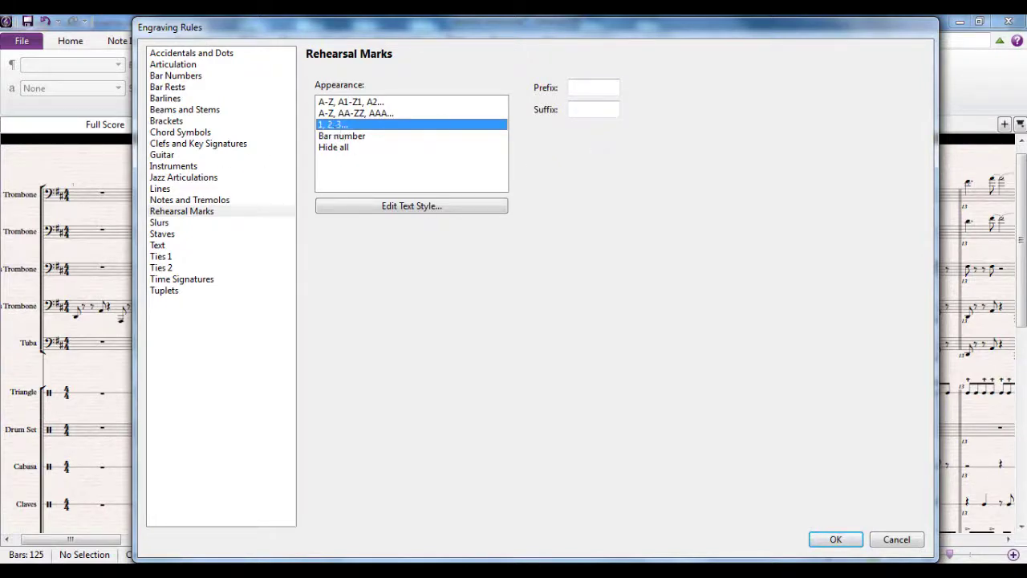
left_click_drag(635, 28, 590, 74)
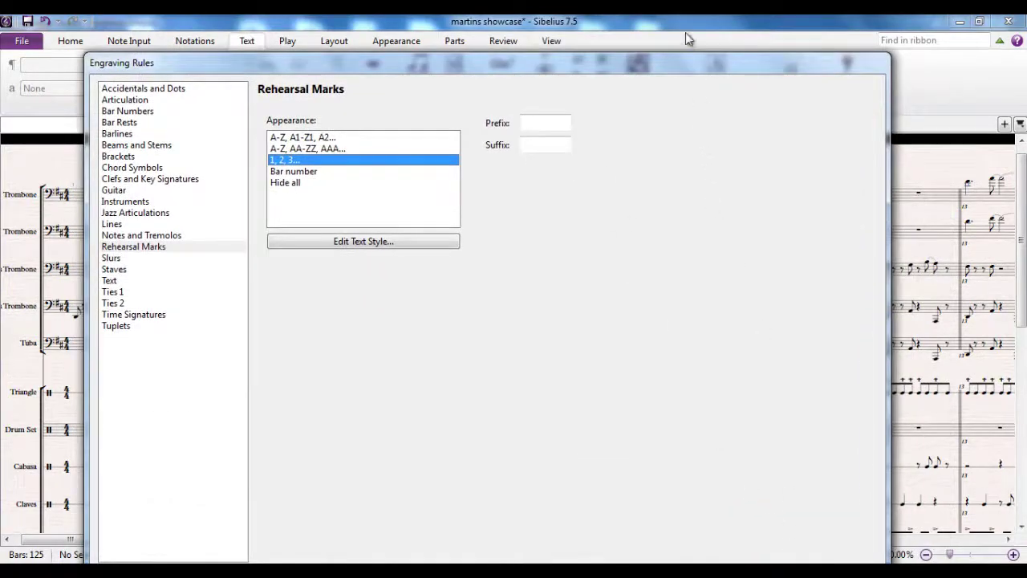
left_click_drag(684, 59, 696, 16)
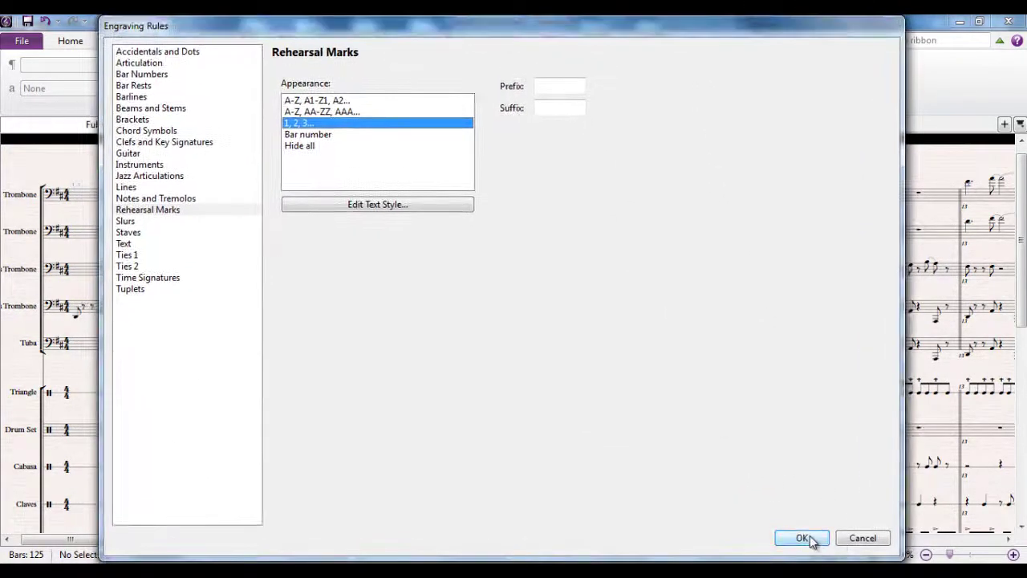
left_click(807, 536)
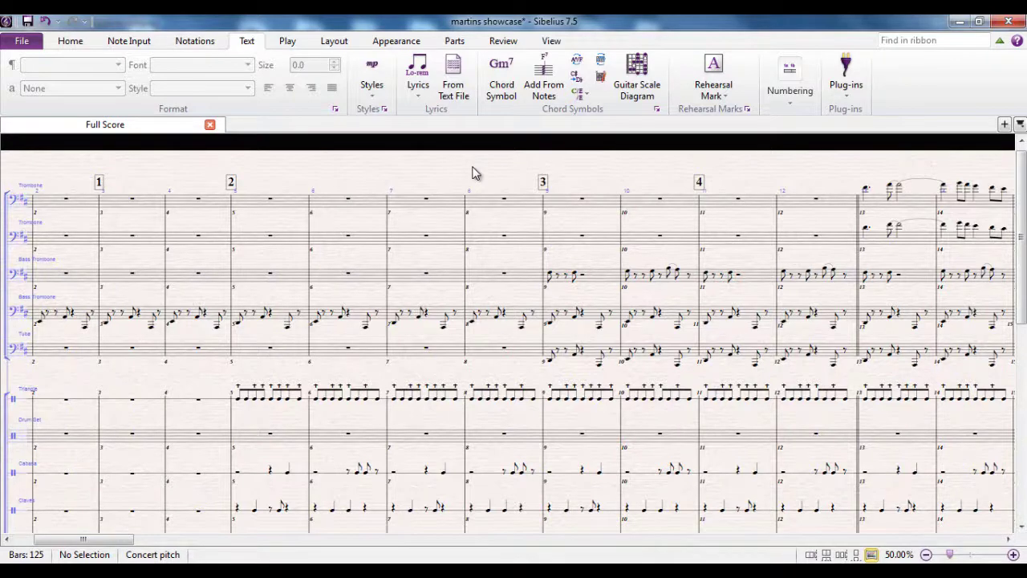
- Add numbered rehearsal mark 4 at bar 10 from the Text tab's Rehearsal Mark menu
left_click(725, 98)
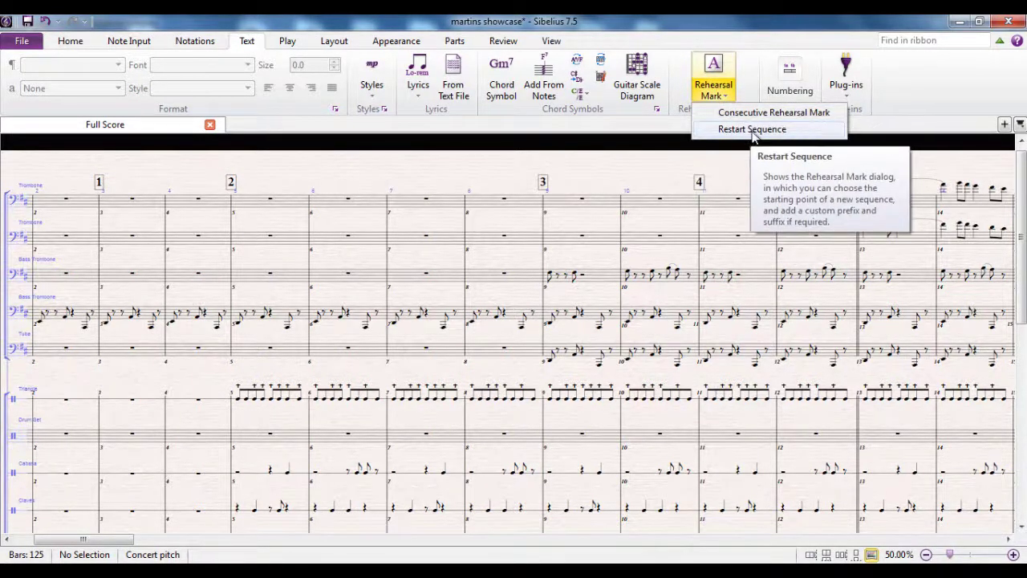
left_click(725, 180)
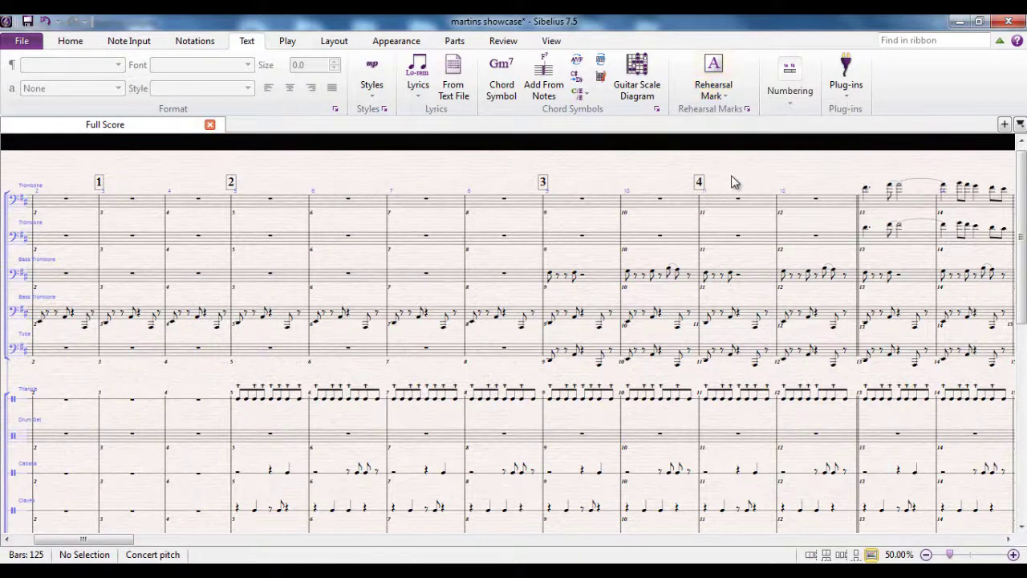
scroll(727, 177, "right", 2)
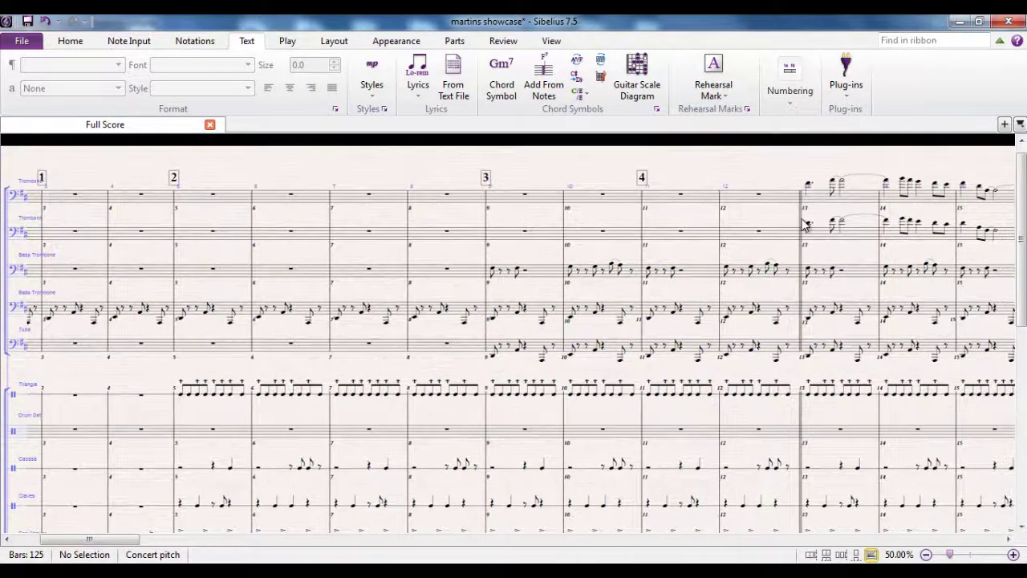
- Place a rehearsal mark at bar 13 that restarts the sequence at 2
left_click(803, 220)
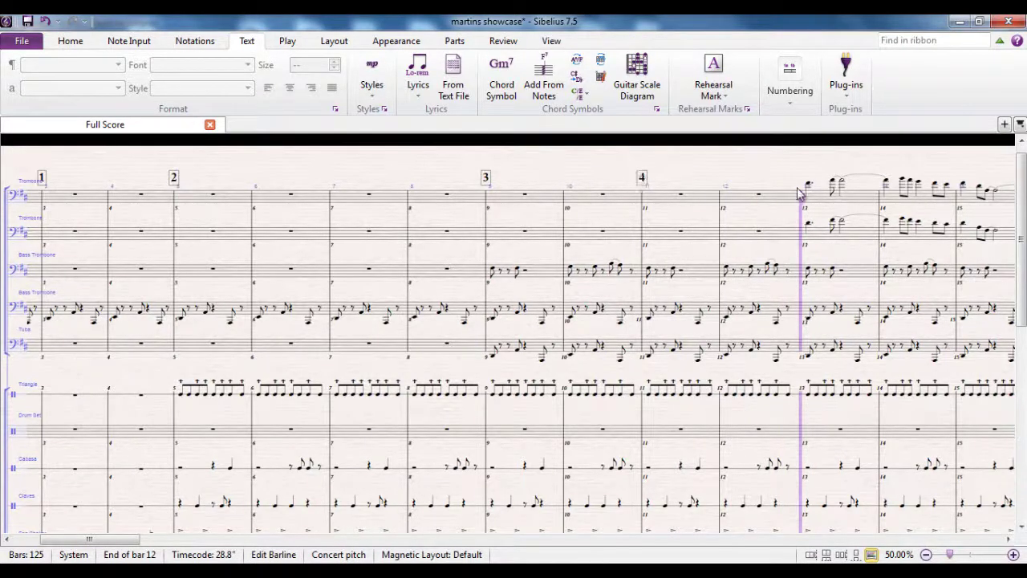
left_click(714, 95)
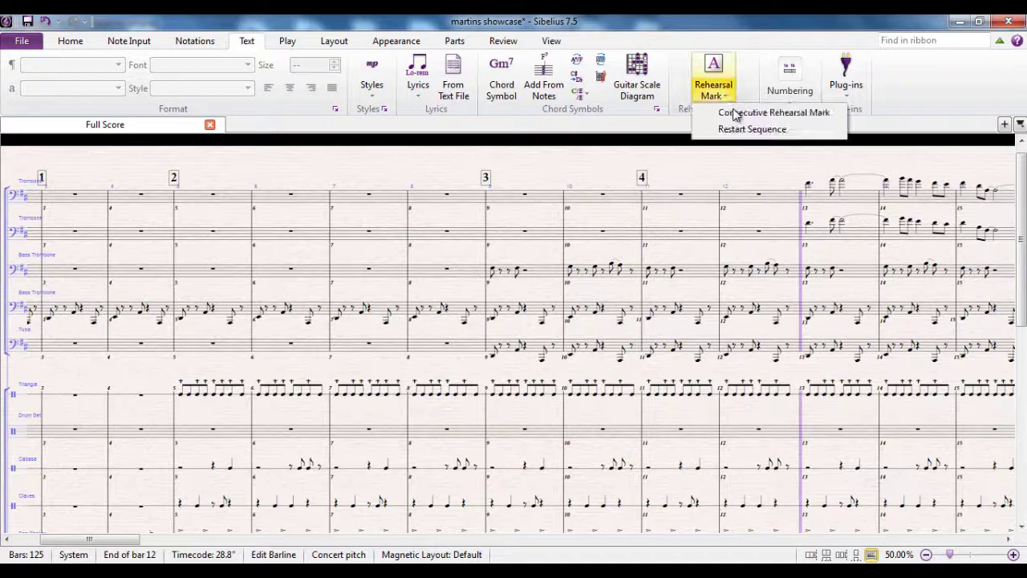
left_click(739, 131)
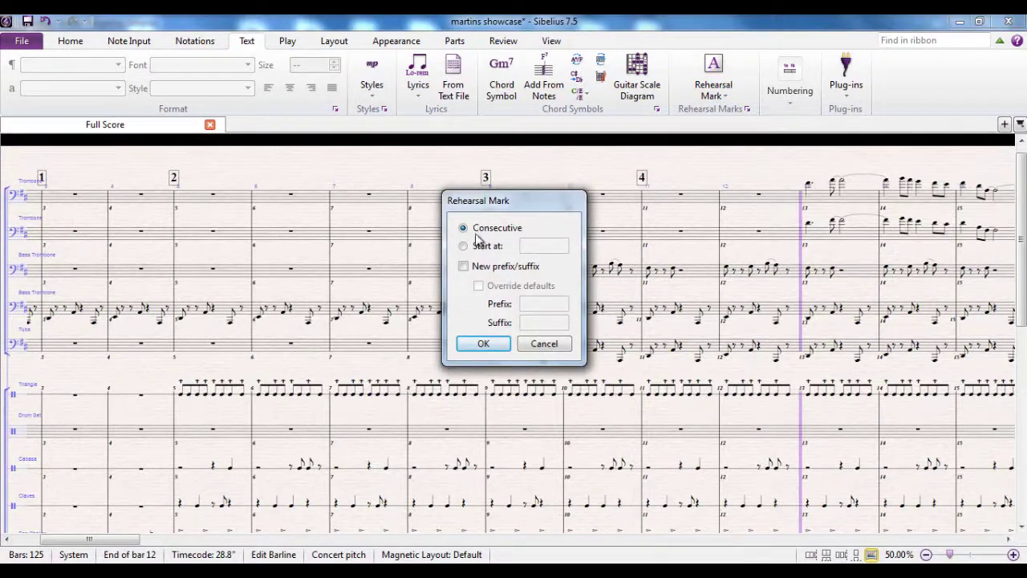
left_click(464, 247)
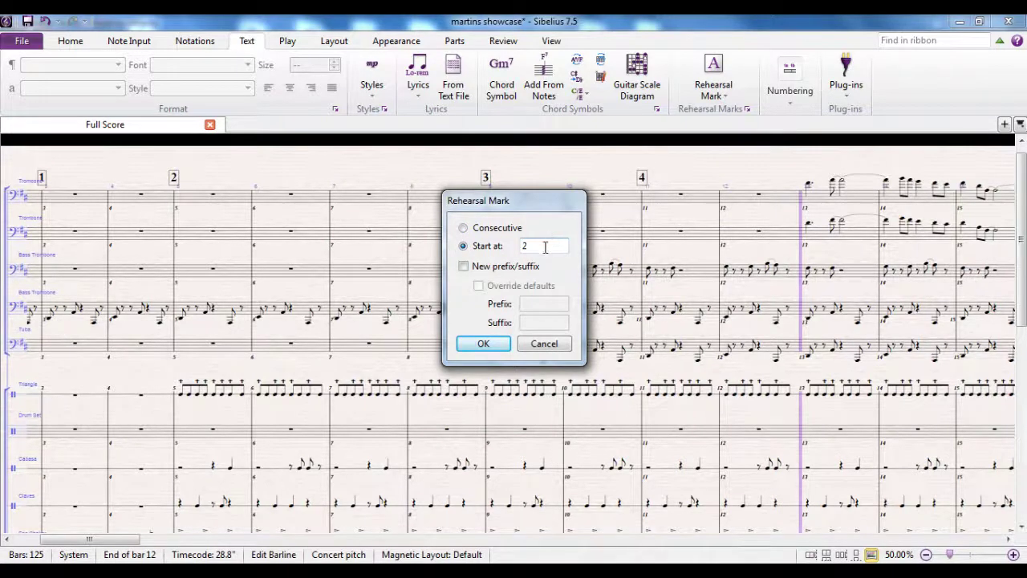
left_click(484, 344)
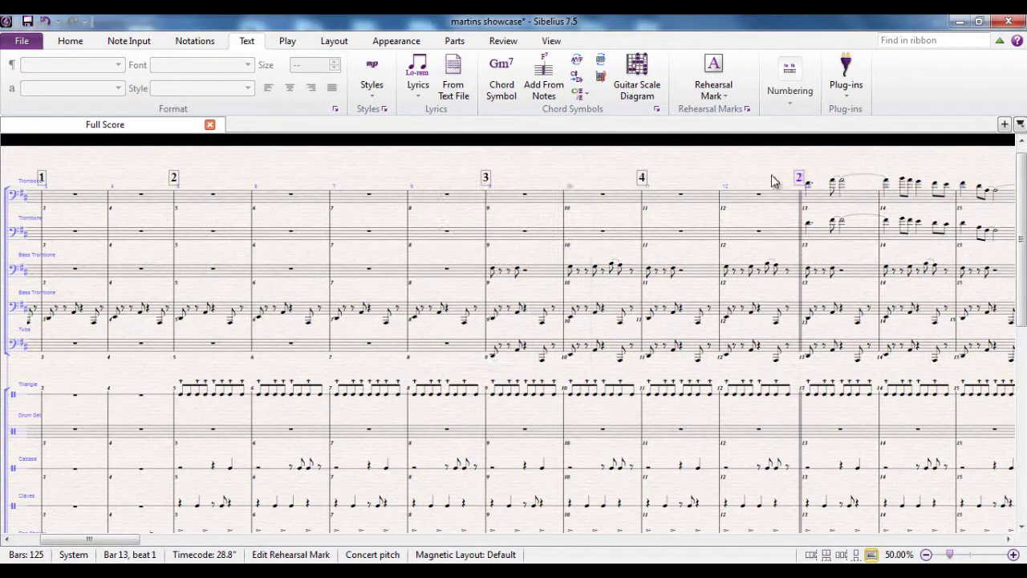
key("Escape")
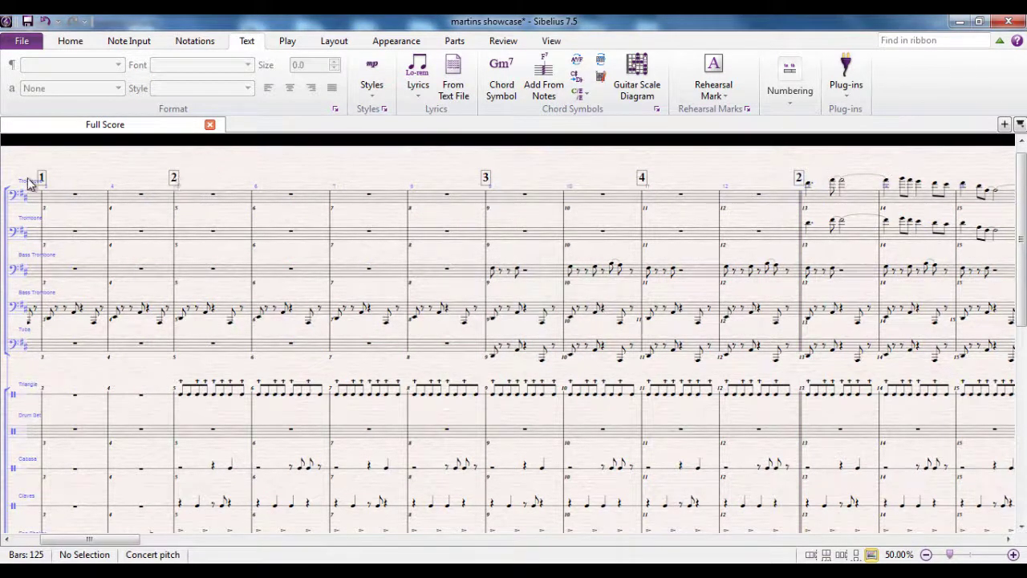
- Add rehearsal mark 3 at bar 17, then pan back to show the earlier marks
left_click_drag(883, 161, 604, 185)
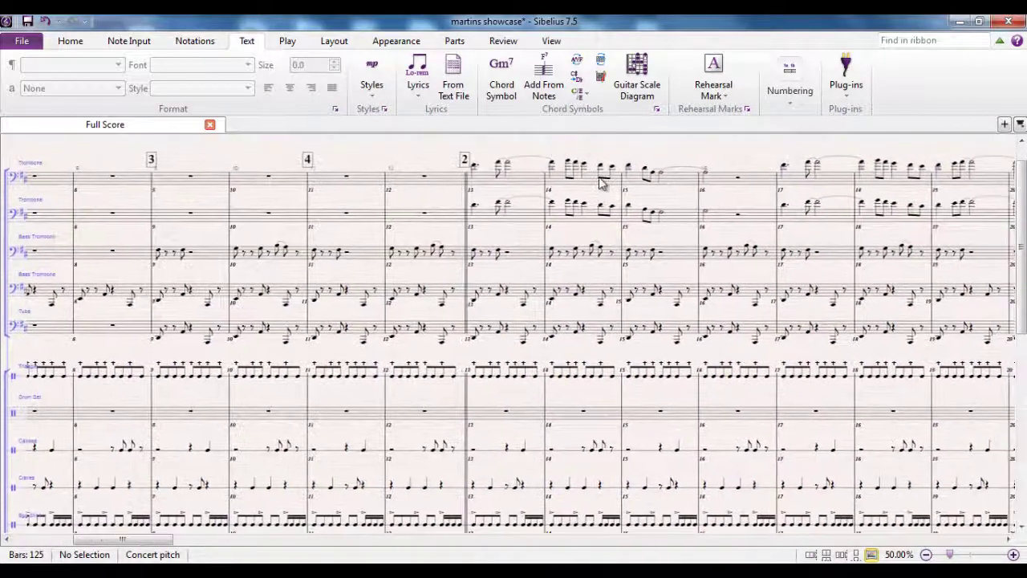
left_click(778, 200)
key("ctrl+r")
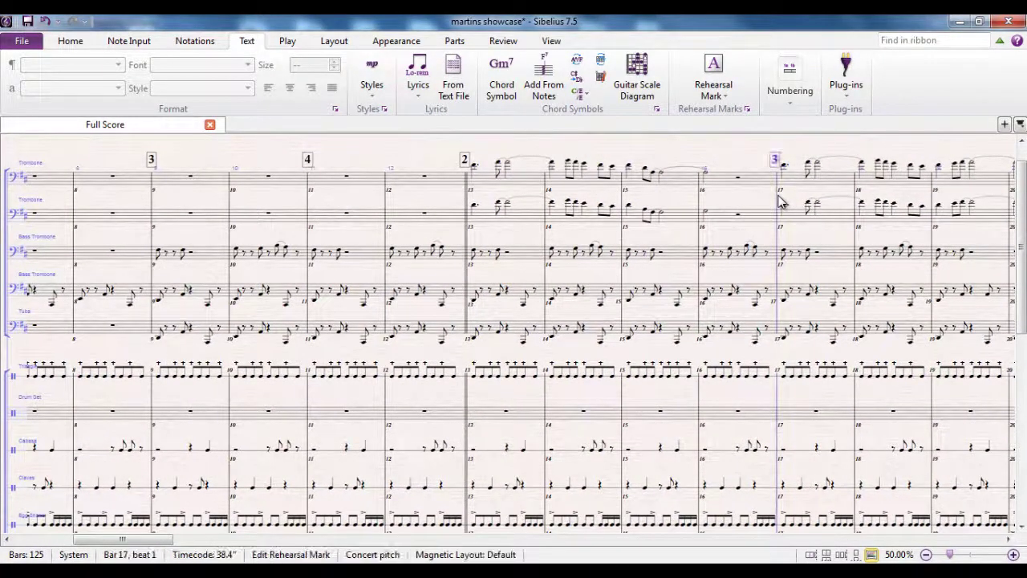
left_click_drag(740, 156, 712, 185)
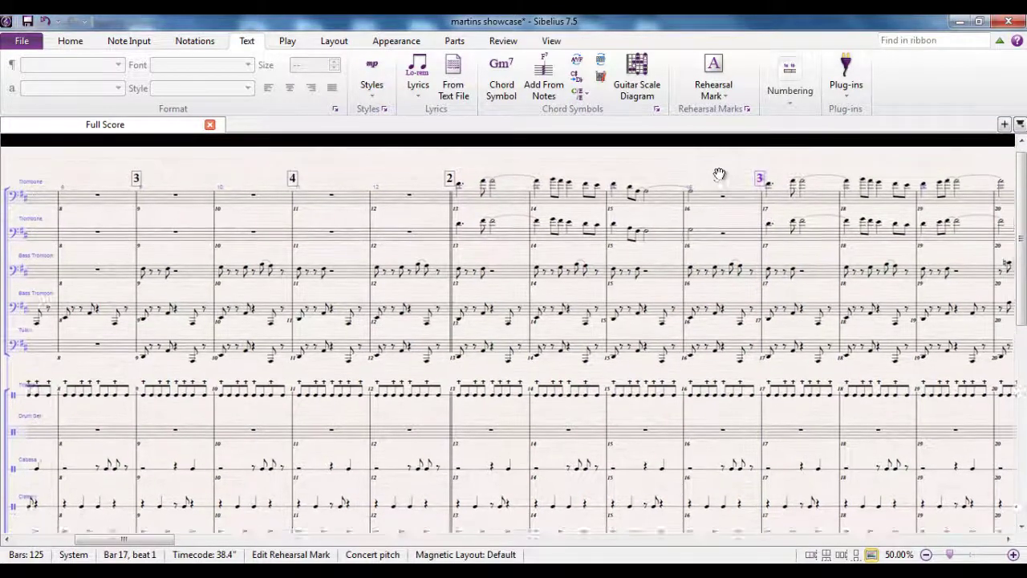
key("Escape")
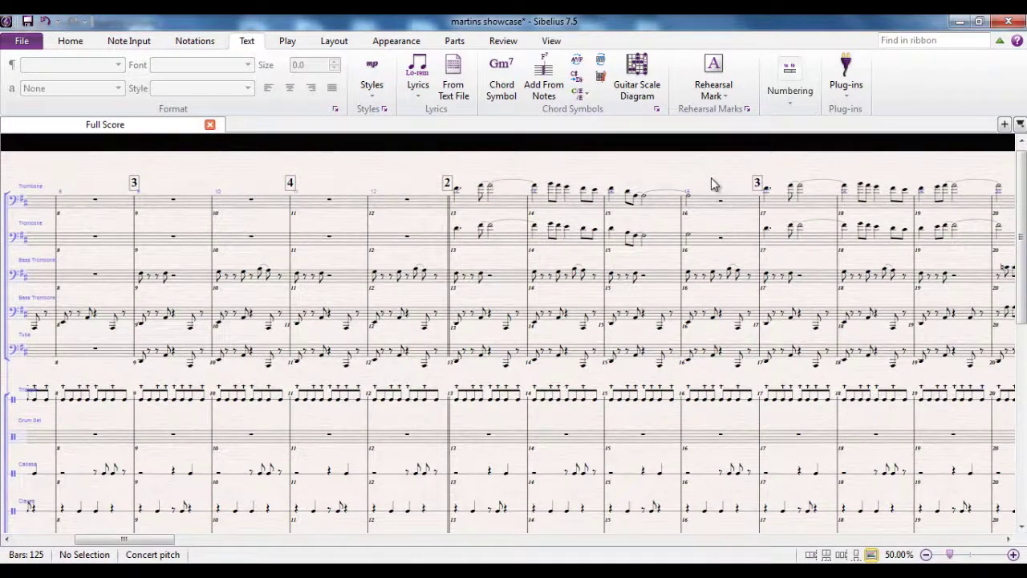
left_click_drag(193, 181, 500, 217)
left_click_drag(384, 222, 436, 183)
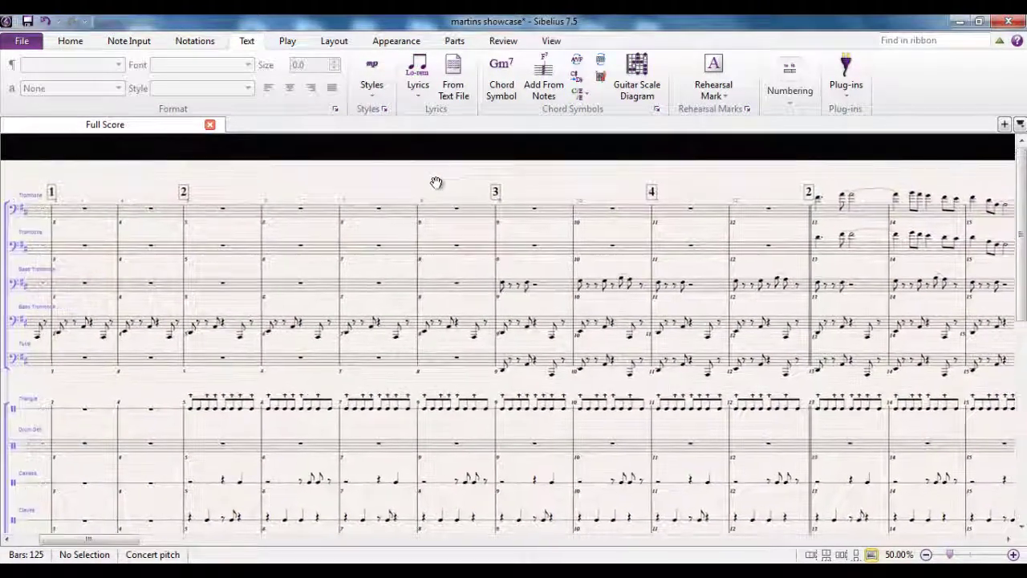